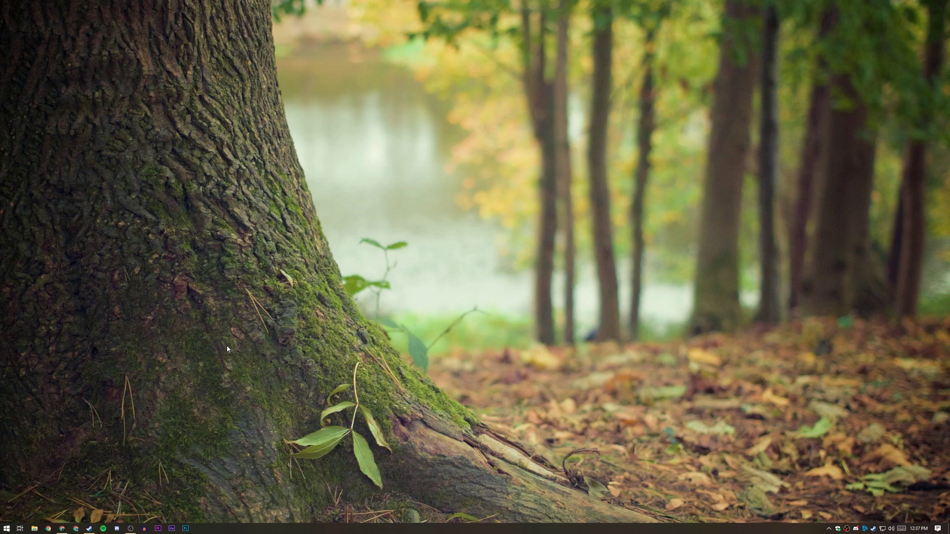
Step: Go to mastercomfig's download page and choose the Low preset
click(62, 528)
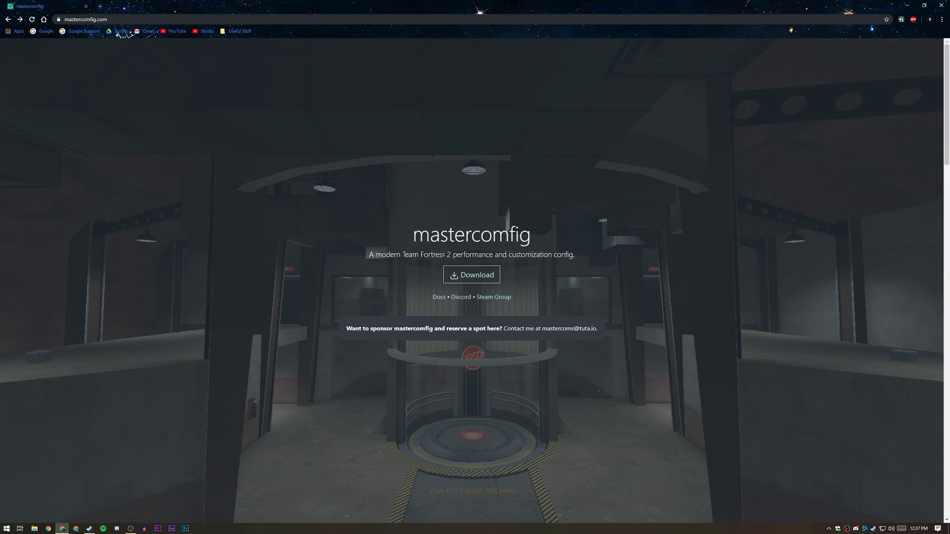
click(452, 275)
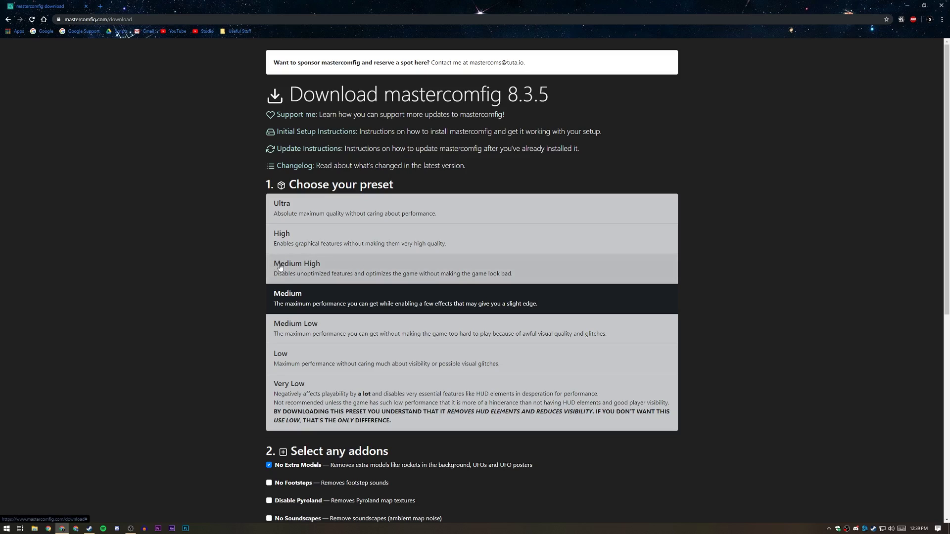
key(Up)
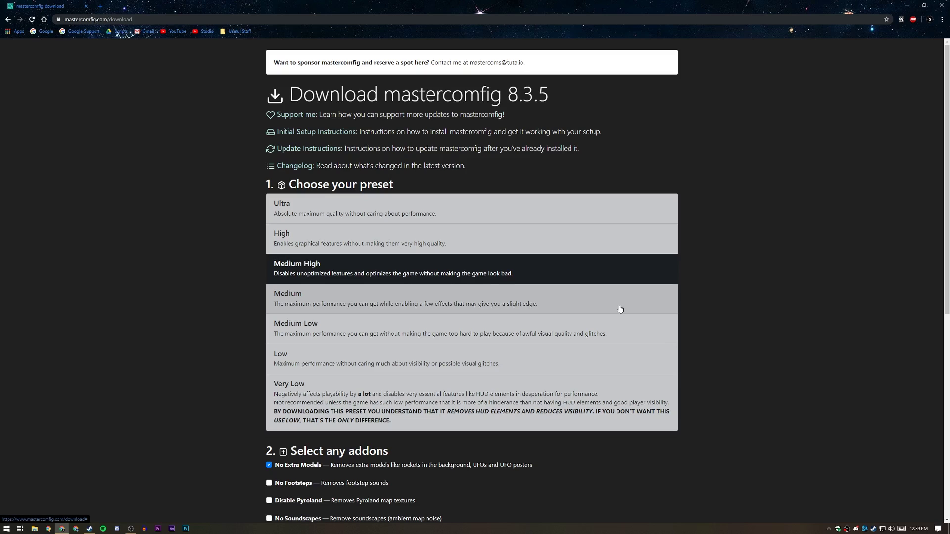
key(Down)
key(Down)
key(Down)
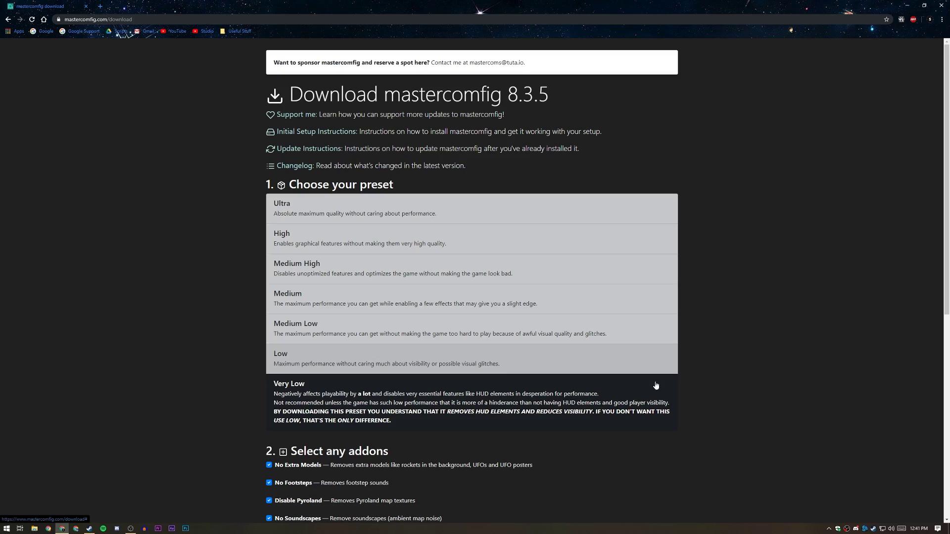
click(631, 359)
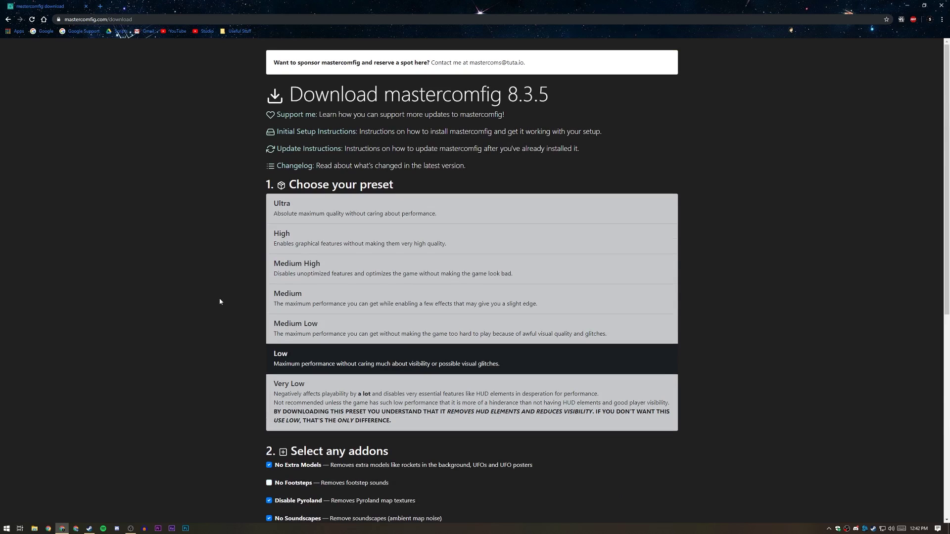
Step: Turn off No Footsteps and turn on Flat Mouse, keeping Disable Pyroland and Experimental checked
scroll(220, 301, down, 3)
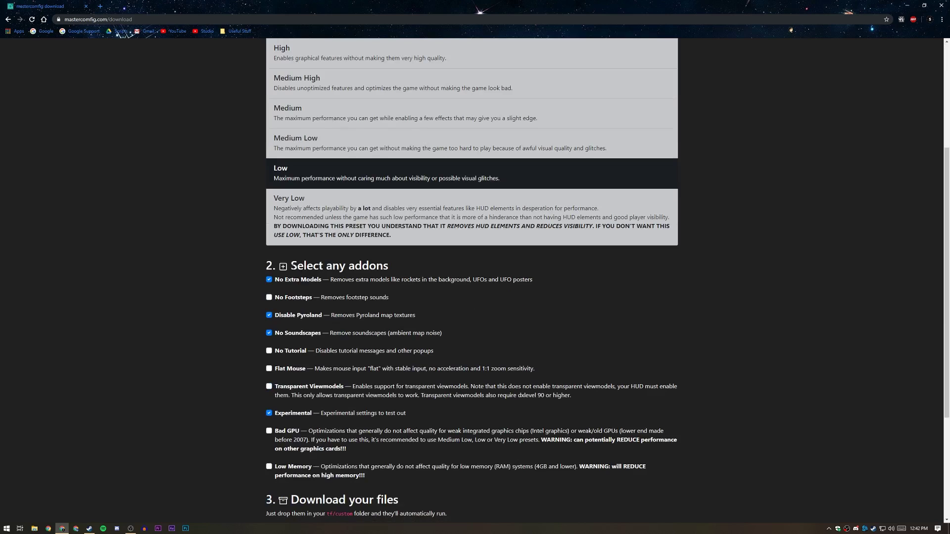
drag(292, 264, 330, 267)
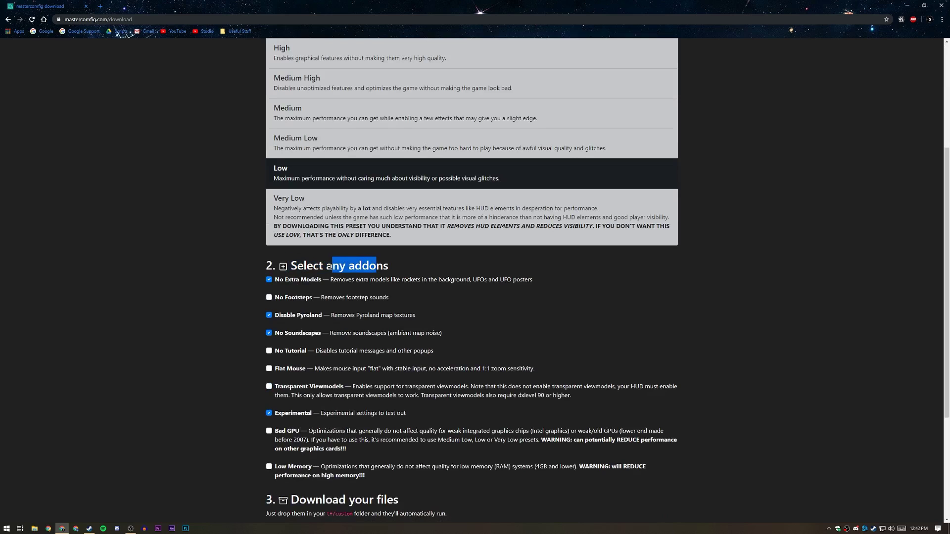
click(275, 300)
click(276, 300)
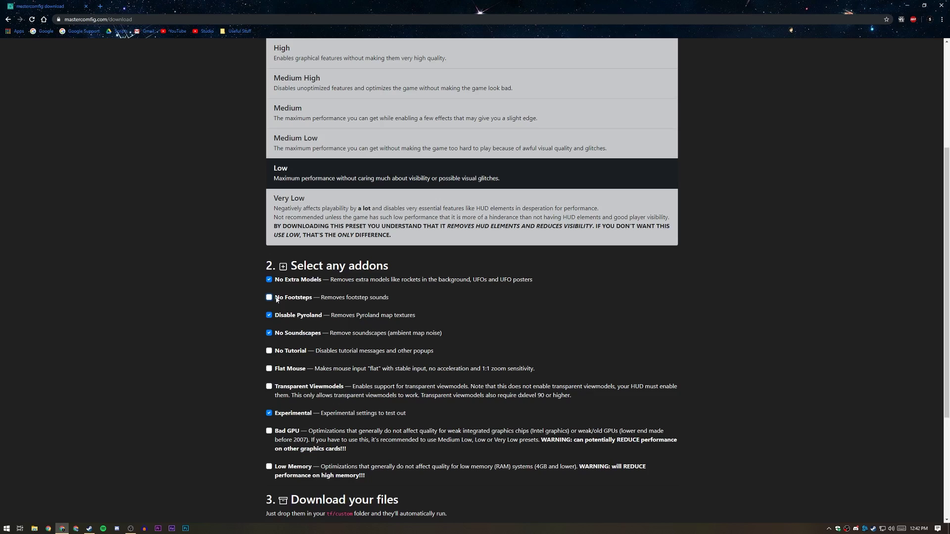
click(276, 299)
click(296, 370)
scroll(350, 409, down, 1)
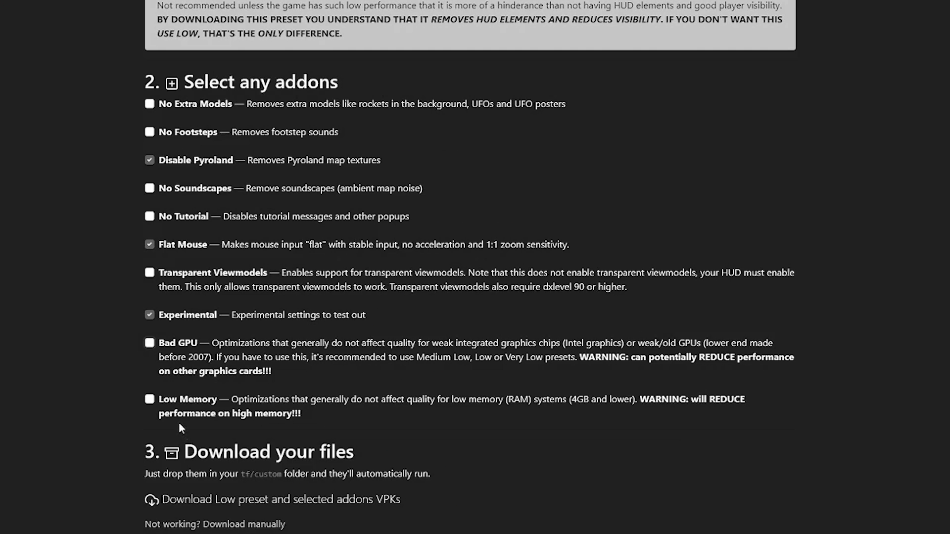
Step: Download the Low preset and selected addon VPKs, allowing multiple-file downloads
scroll(173, 250, up, 6)
scroll(187, 286, down, 6)
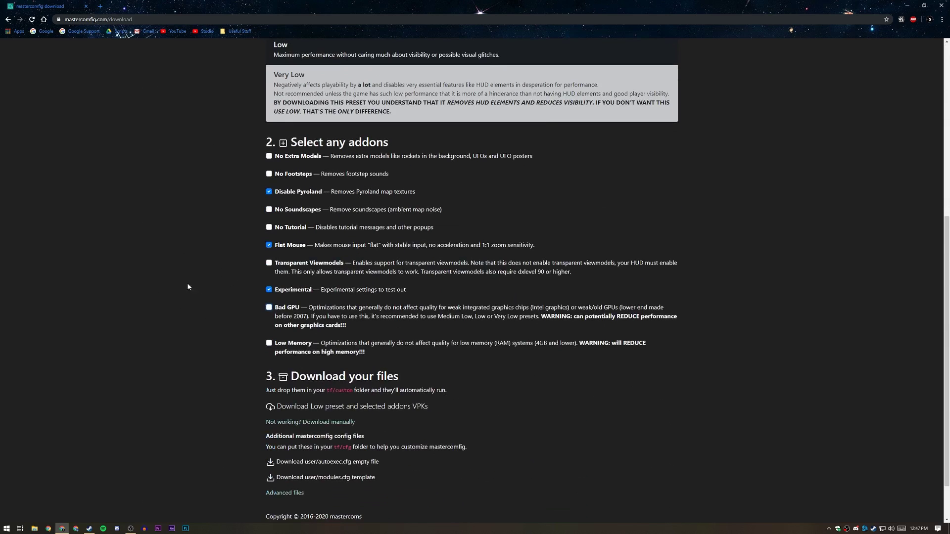
scroll(187, 286, down, 1)
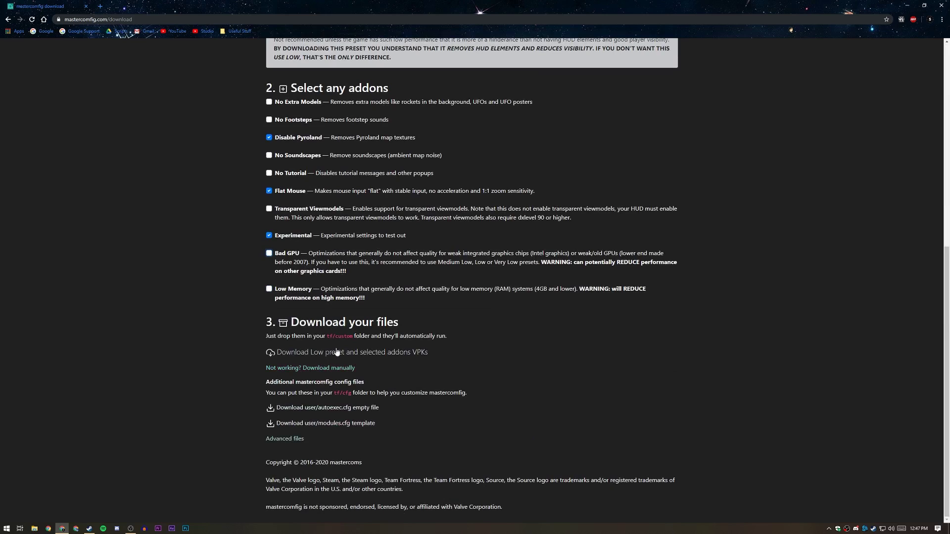
click(305, 352)
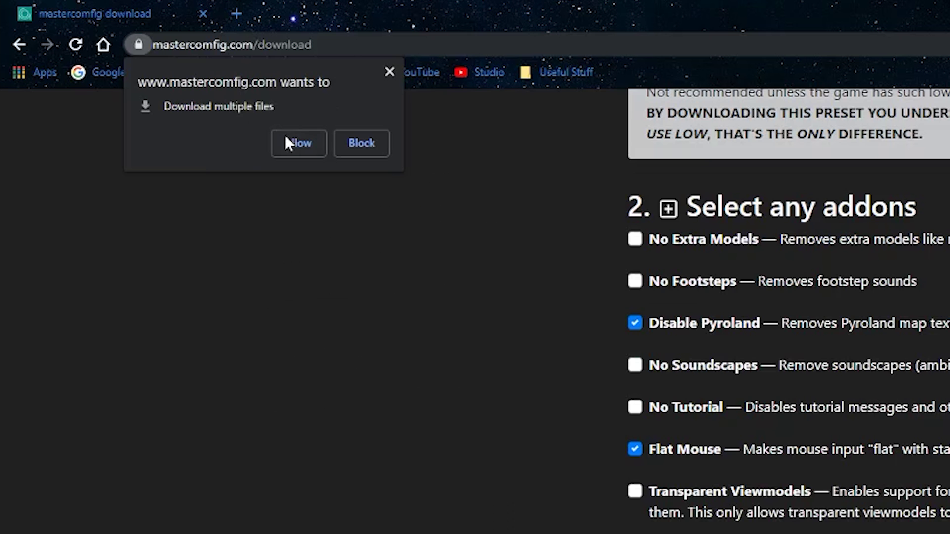
click(287, 142)
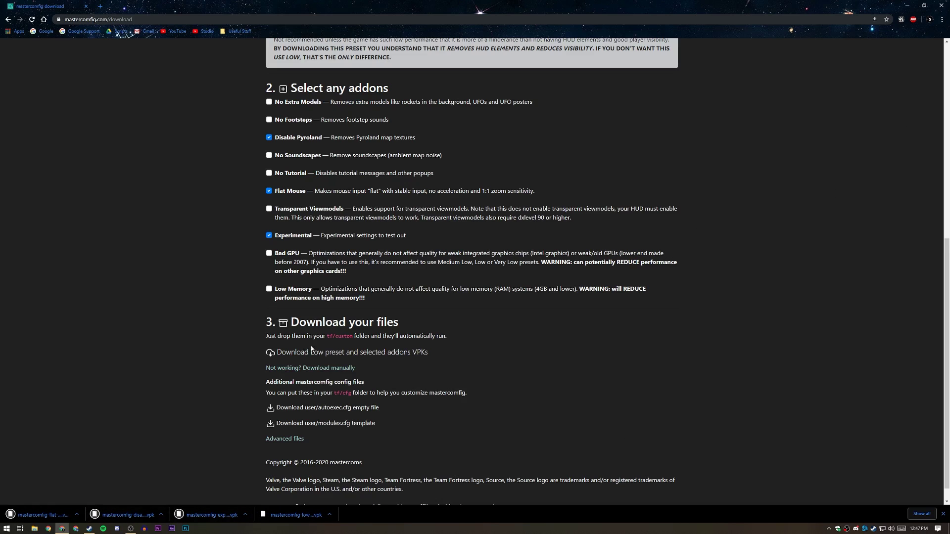
Step: Switch to the Steam library showing Team Fortress 2
scroll(371, 247, up, 5)
scroll(371, 247, down, 5)
scroll(371, 247, up, 4)
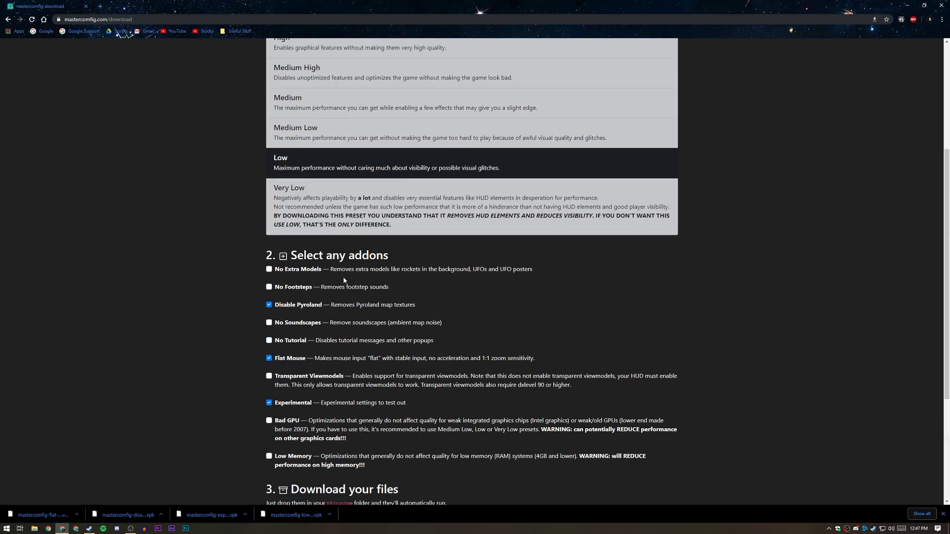
scroll(221, 403, down, 2)
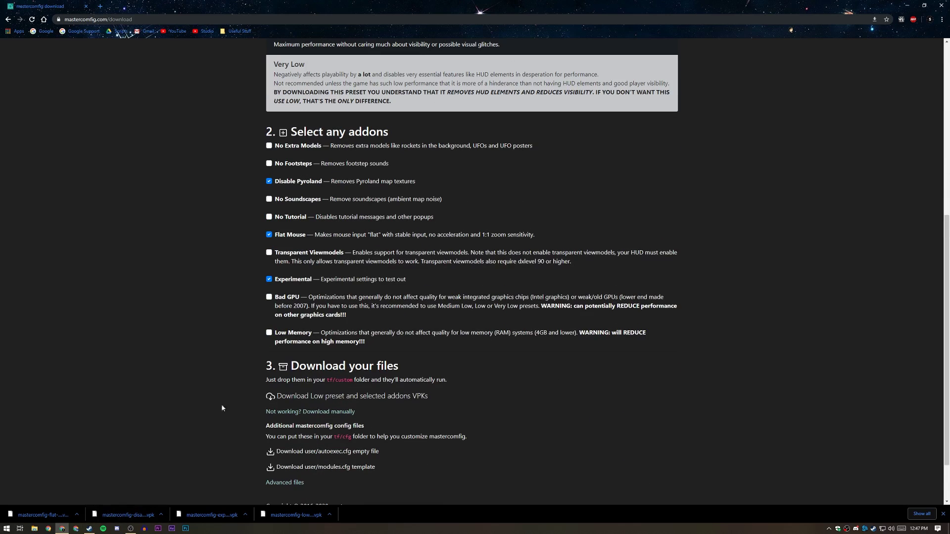
click(89, 529)
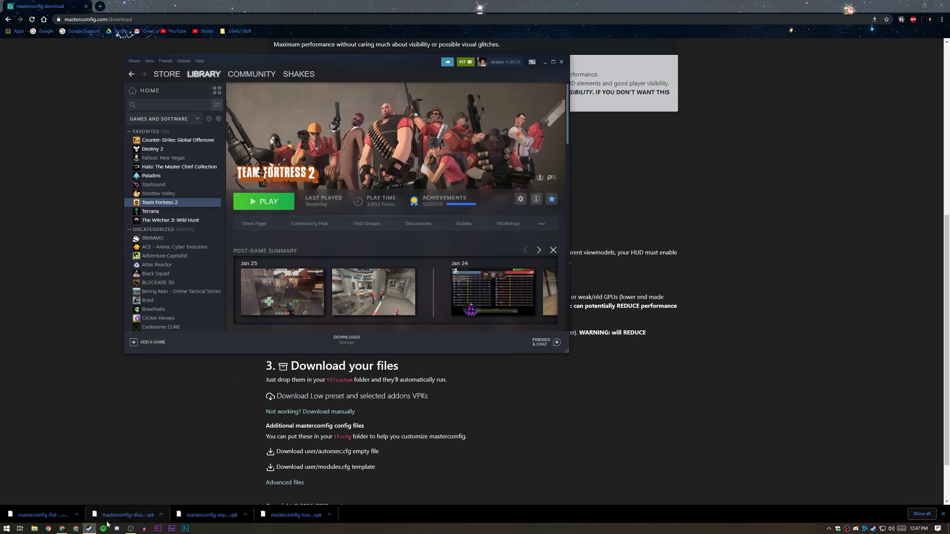
Step: Browse Team Fortress 2's local files from its Steam Properties and select the tf folder
right_click(185, 203)
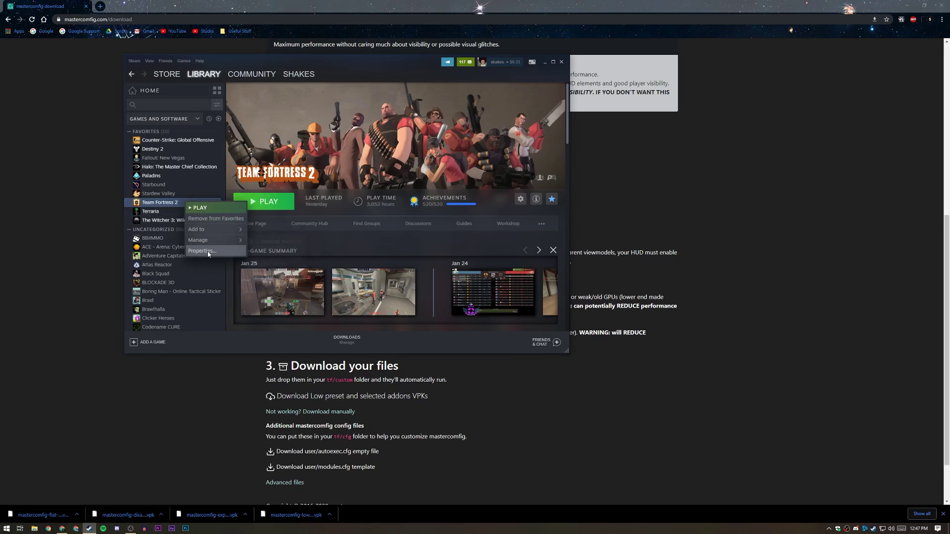
click(202, 251)
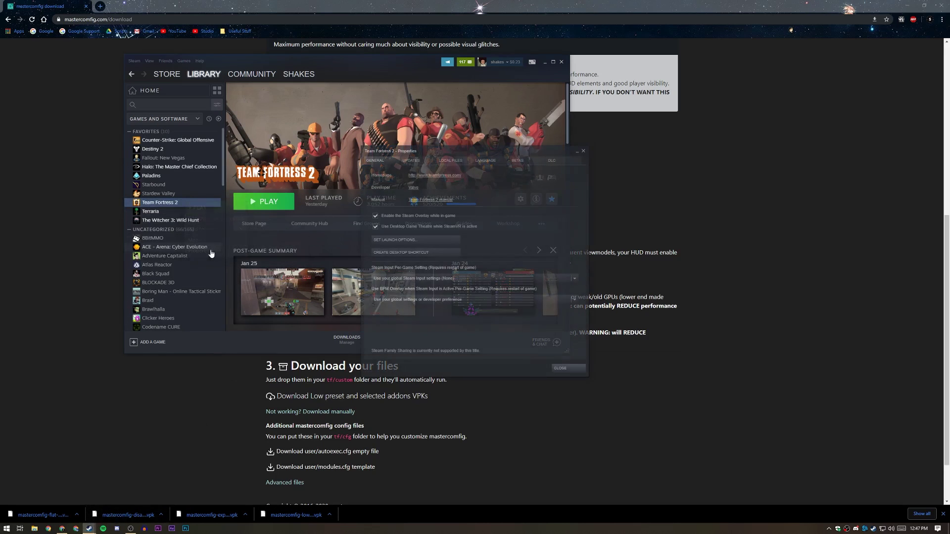
click(449, 160)
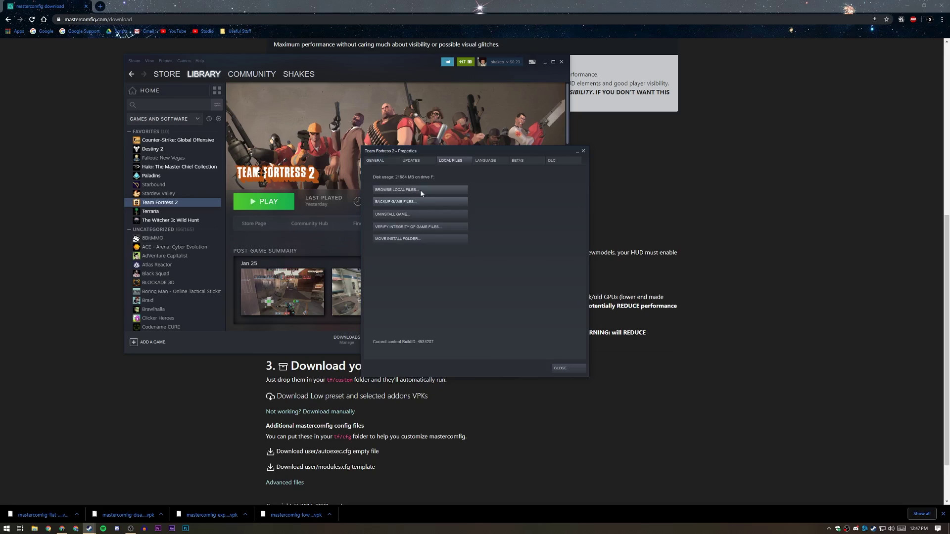
click(411, 190)
click(348, 175)
Step: Move the four downloaded mastercomfig VPK files into tf/custom
double_click(350, 175)
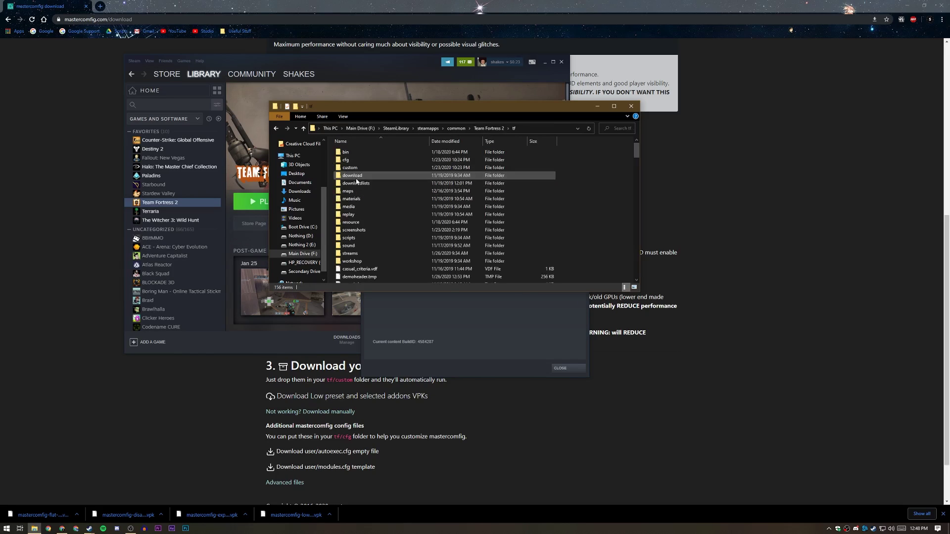
double_click(356, 168)
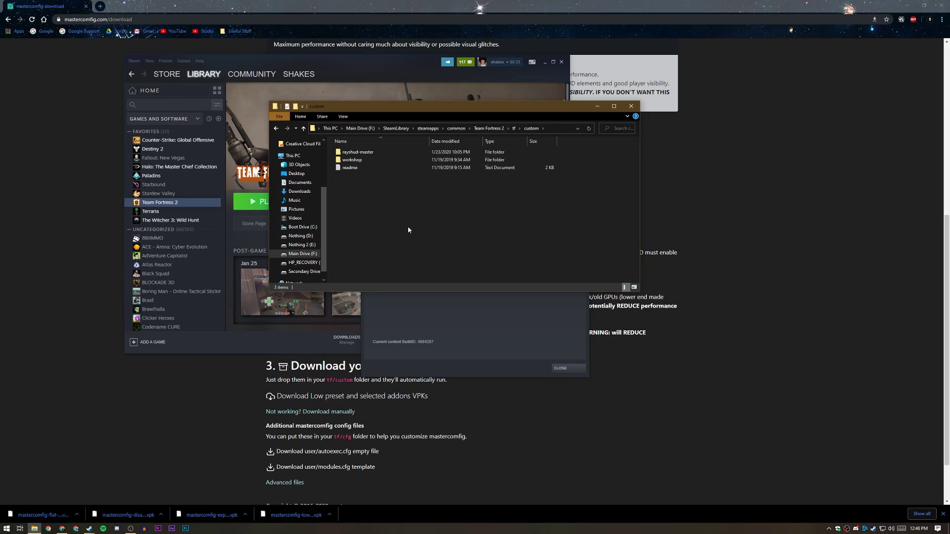
drag(296, 515, 349, 278)
drag(127, 515, 428, 217)
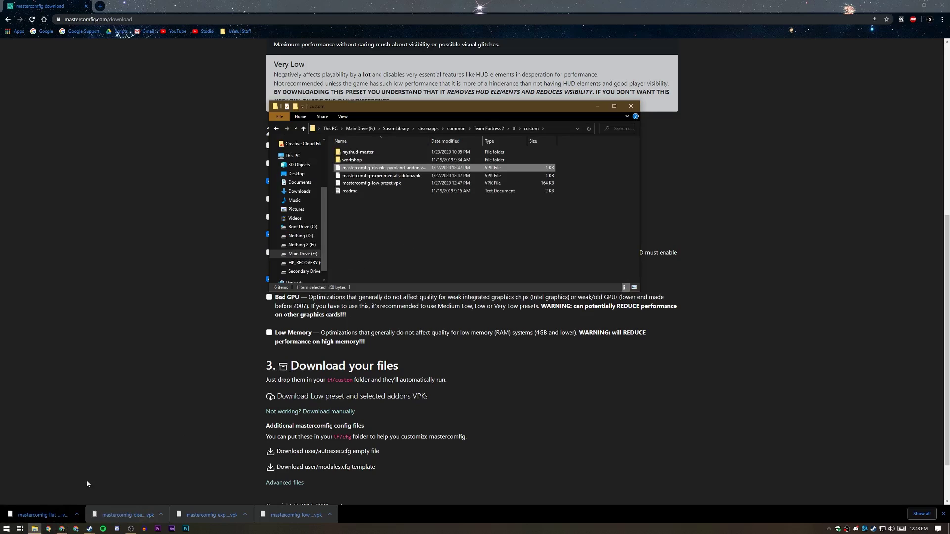
drag(42, 514, 428, 217)
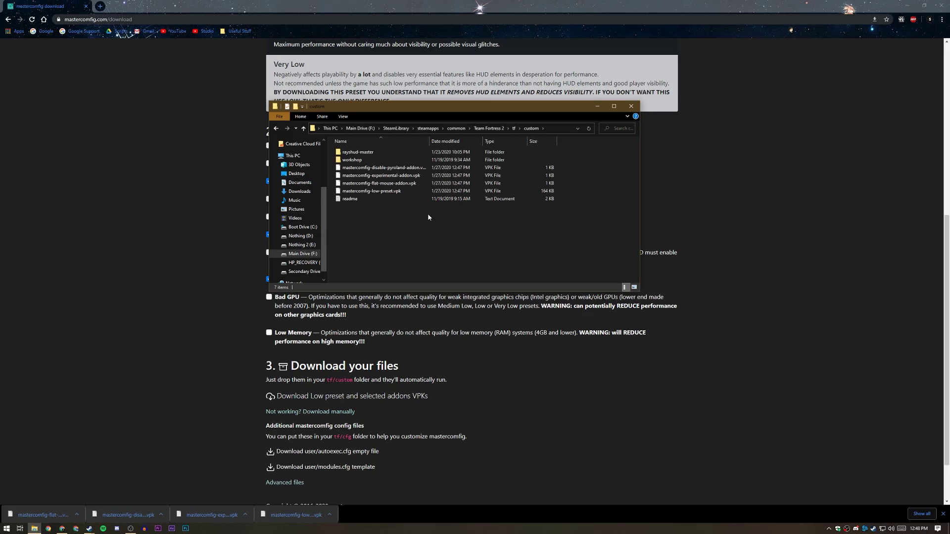
Step: Close File Explorer and reopen Team Fortress 2's Properties in Steam
click(631, 105)
click(91, 529)
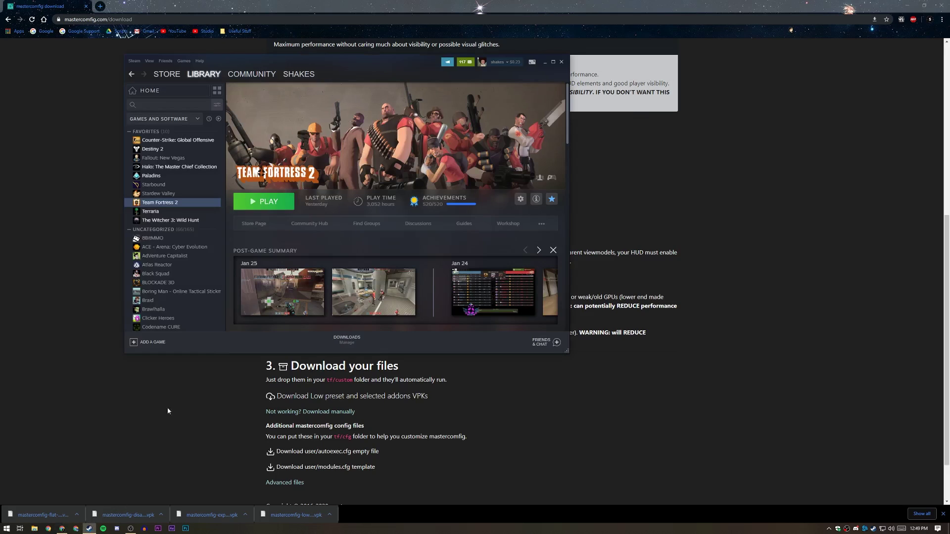
right_click(184, 205)
click(198, 253)
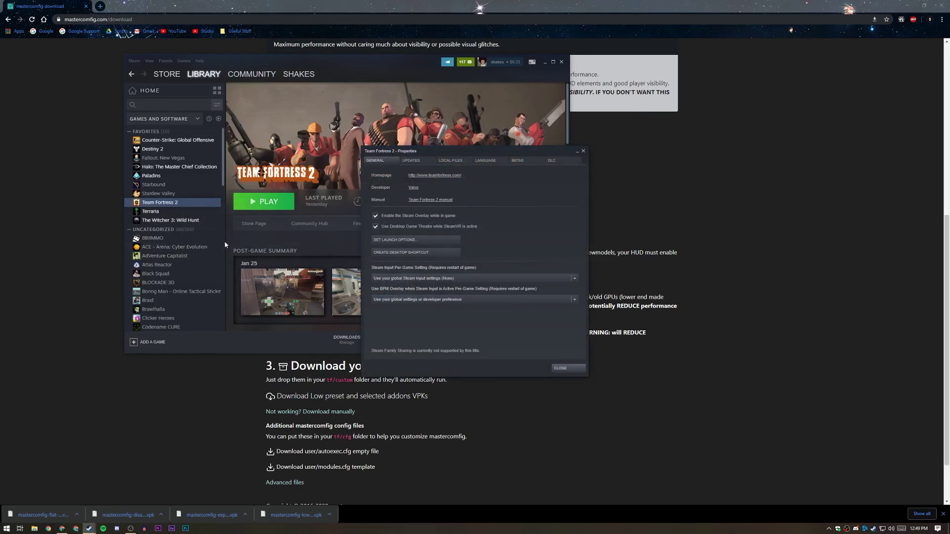
Step: Enter -dxlevel 81 as TF2's launch options and search Google for 'what is direct x'
click(396, 240)
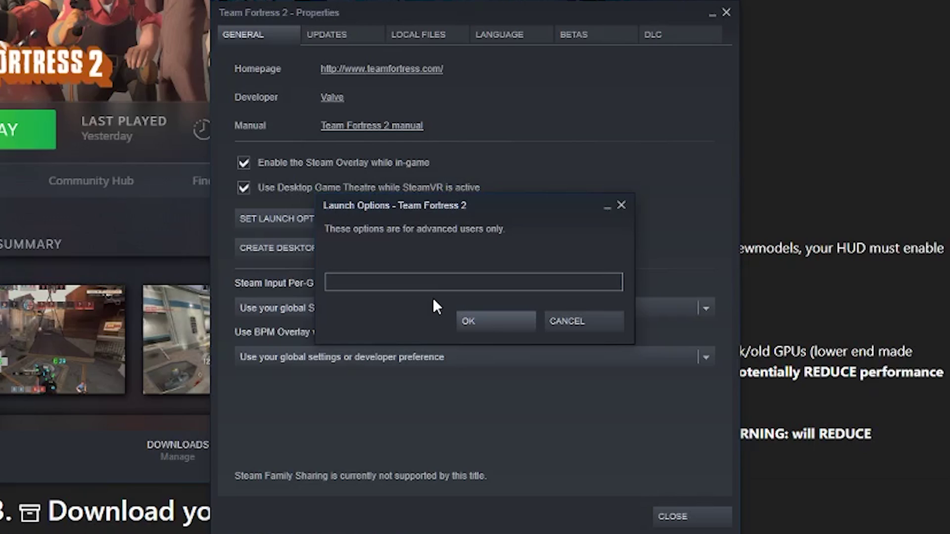
text(-dxlevel)
text(81)
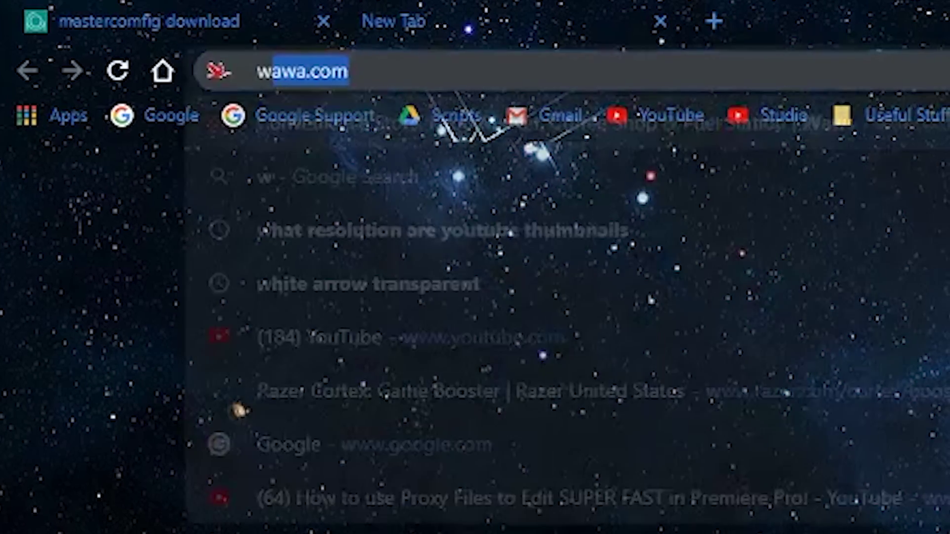
text(hat is direct x)
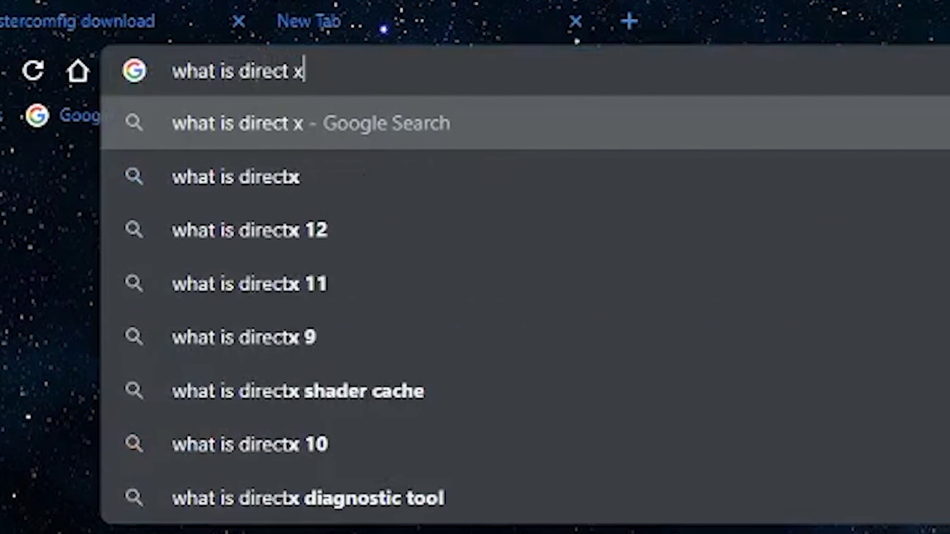
key(Return)
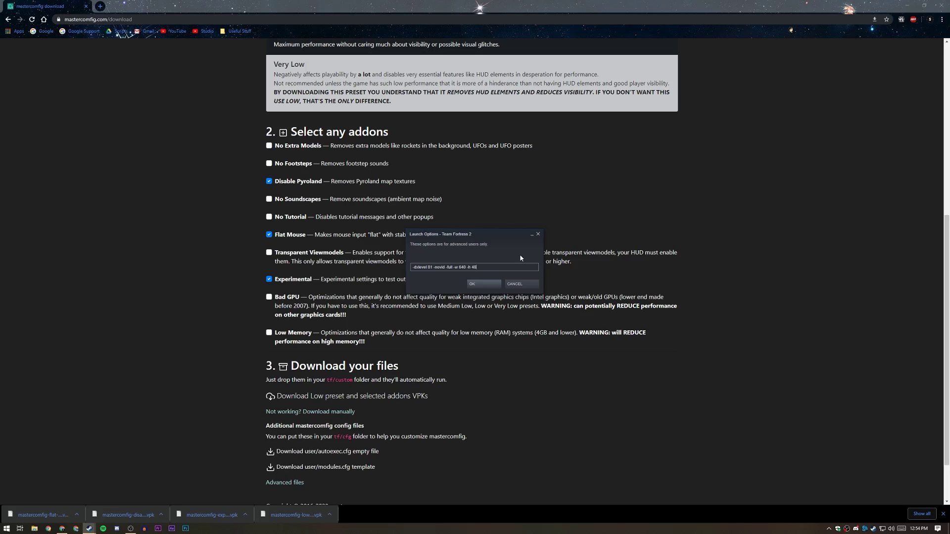
Step: Delete the height value at the end of the launch options
key(BackSpace)
key(BackSpace)
key(BackSpace)
key(BackSpace)
key(BackSpace)
key(BackSpace)
key(BackSpace)
key(BackSpace)
key(BackSpace)
key(BackSpace)
key(BackSpace)
key(BackSpace)
key(BackSpace)
key(BackSpace)
key(BackSpace)
key(BackSpace)
key(BackSpace)
key(BackSpace)
key(BackSpace)
key(BackSpace)
key(BackSpace)
key(BackSpace)
key(BackSpace)
key(BackSpace)
key(BackSpace)
key(BackSpace)
Step: Change the launch options to -windowed -noborder instead of full screen and confirm
text(-windowed -)
click(478, 284)
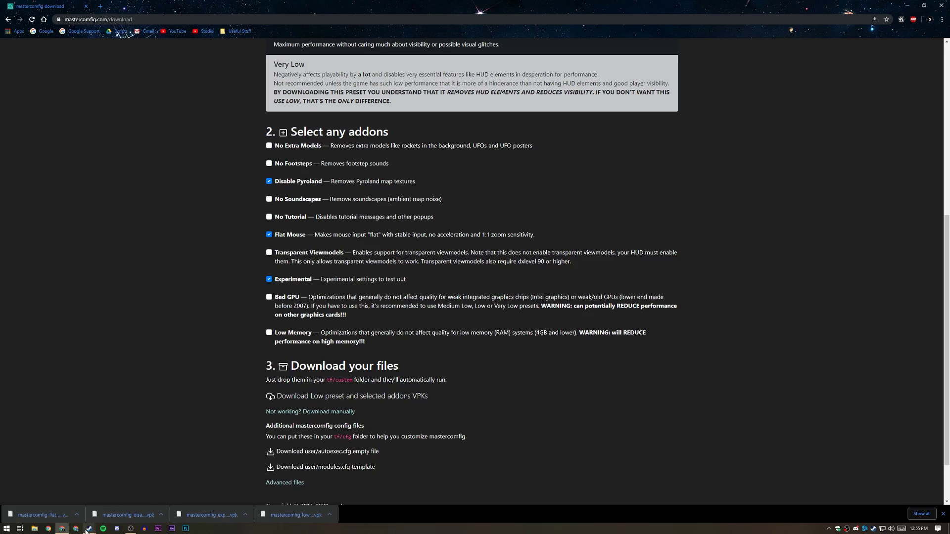
Step: Launch Team Fortress 2 with PLAY from the Steam library
click(89, 528)
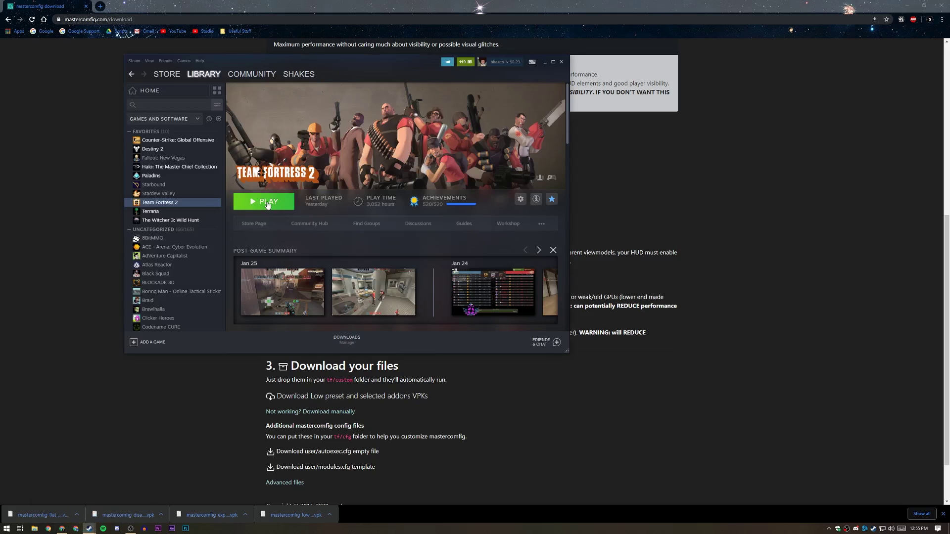
click(265, 206)
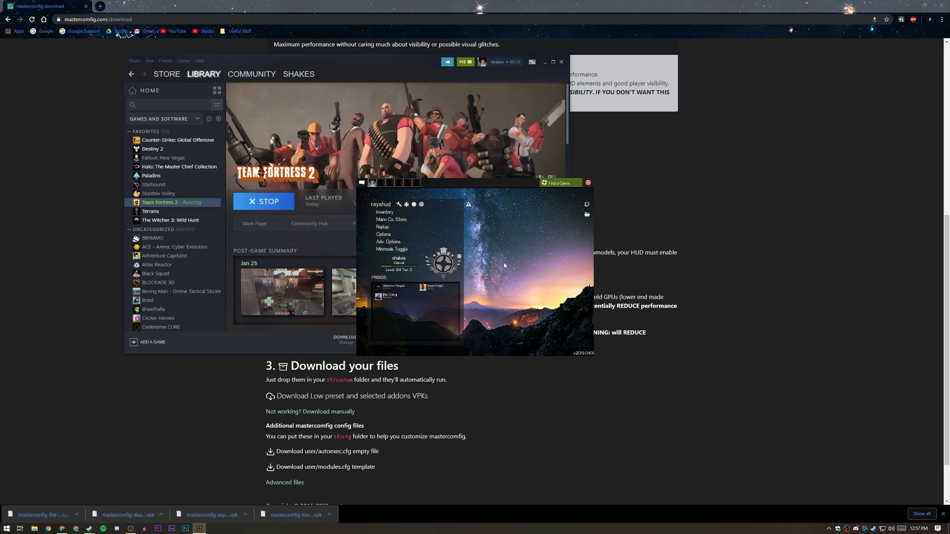
Step: In TF2's Video options, keep windowed mode, set 2560 x 1440 (native) resolution and apply
click(383, 234)
click(466, 207)
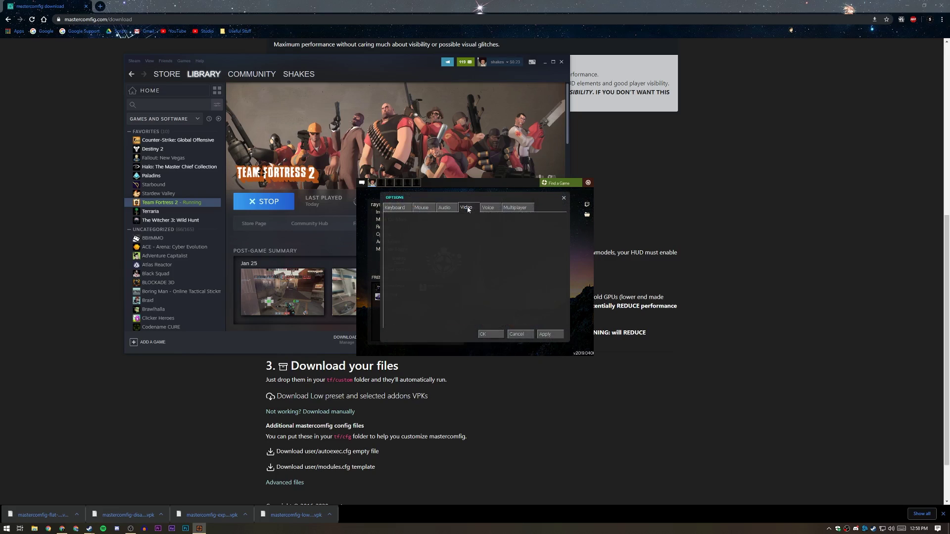
click(509, 235)
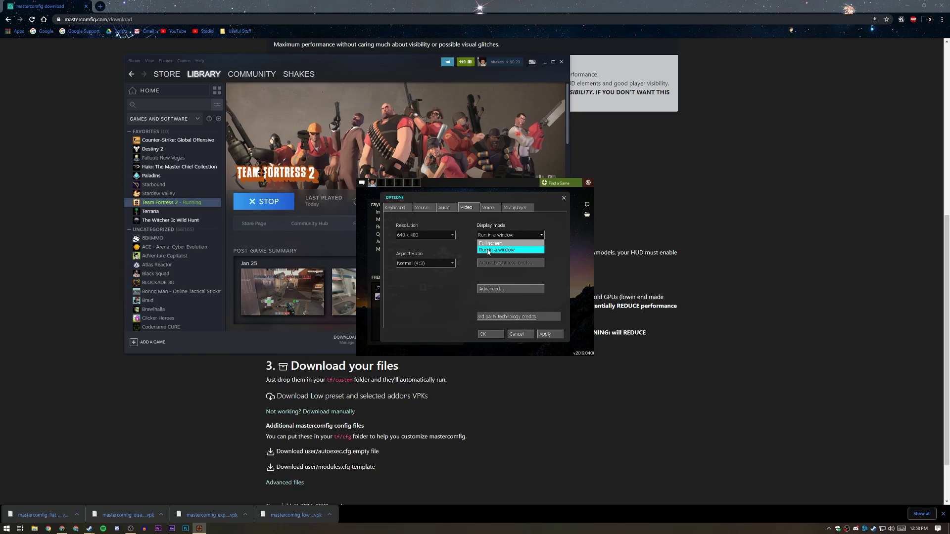
click(488, 251)
click(421, 235)
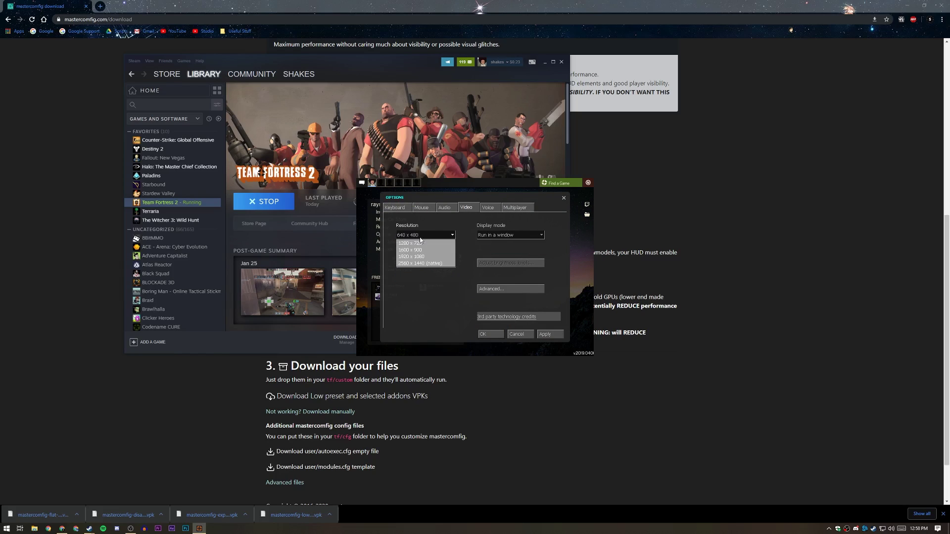
click(420, 263)
click(539, 335)
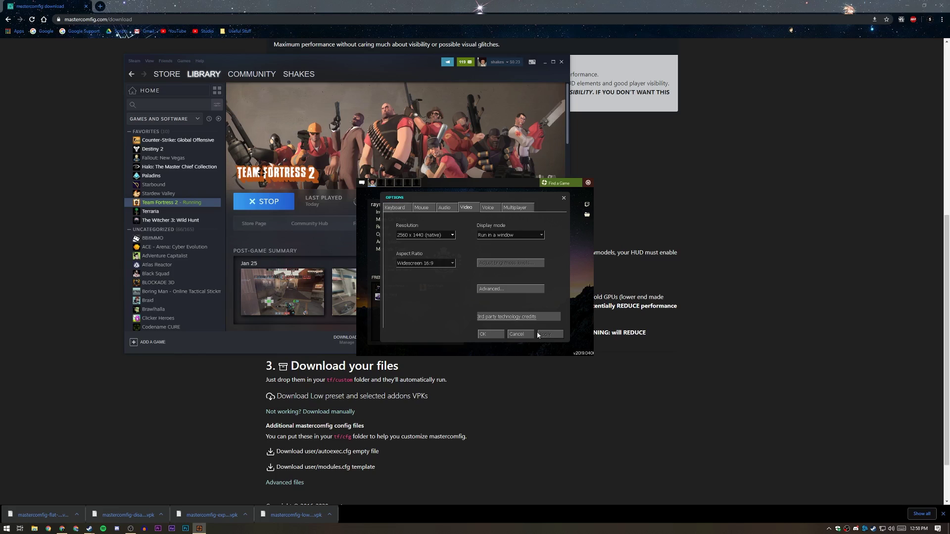
click(537, 335)
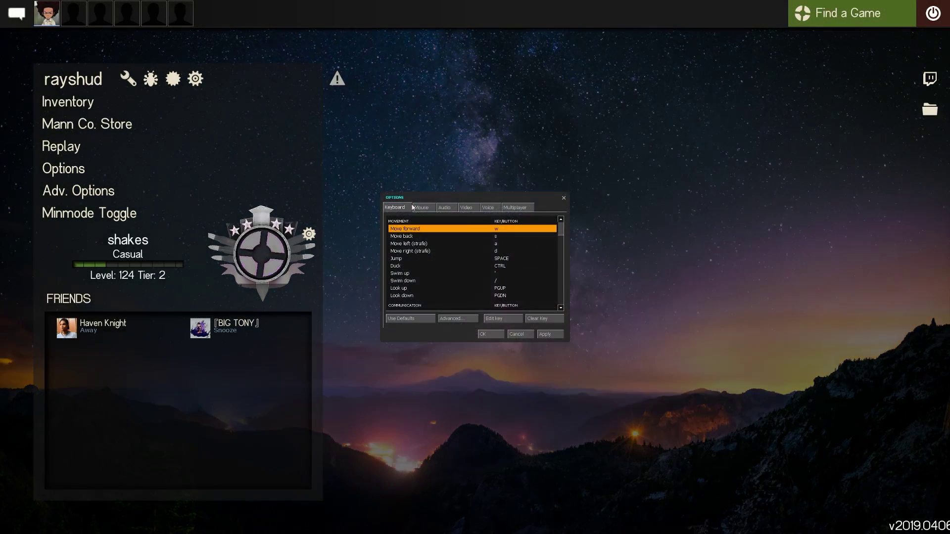
Step: In the Video settings, set the aspect ratio to Normal (4:3)
click(461, 210)
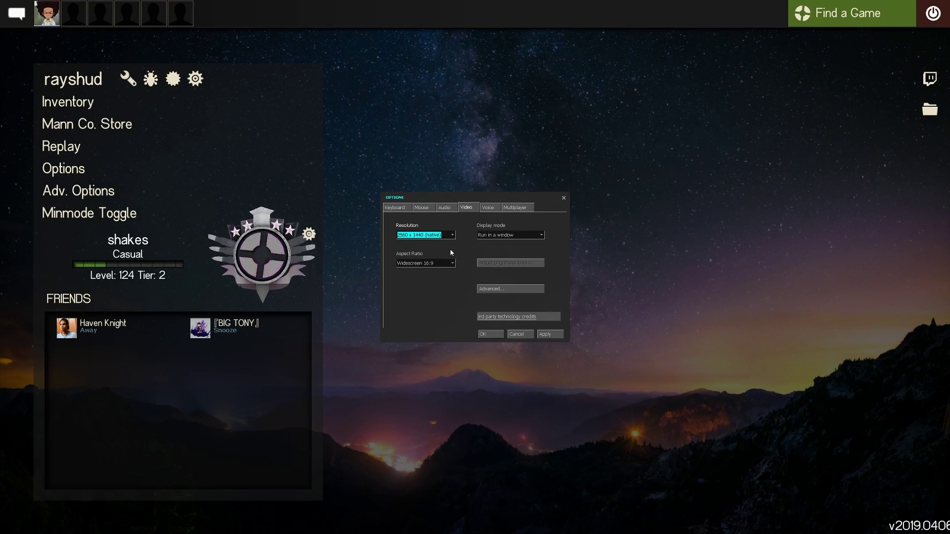
click(435, 235)
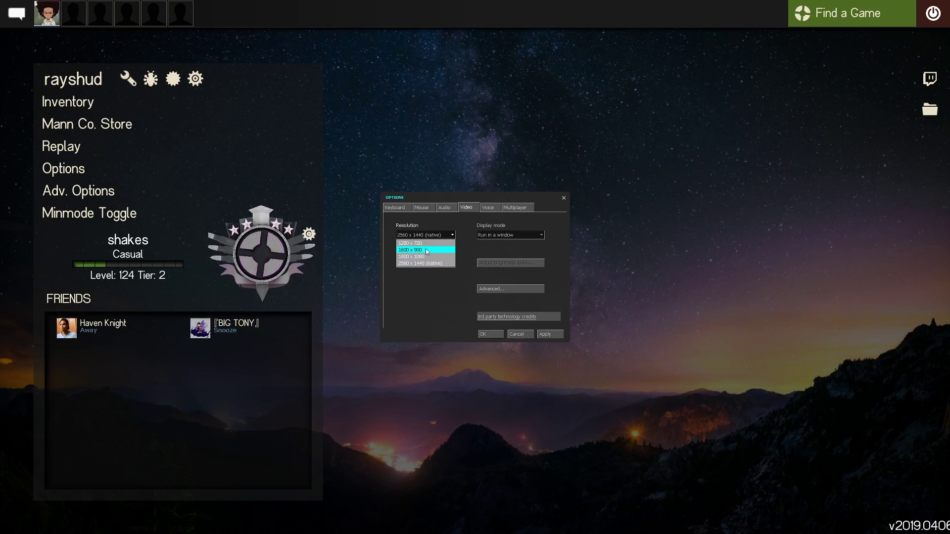
click(423, 243)
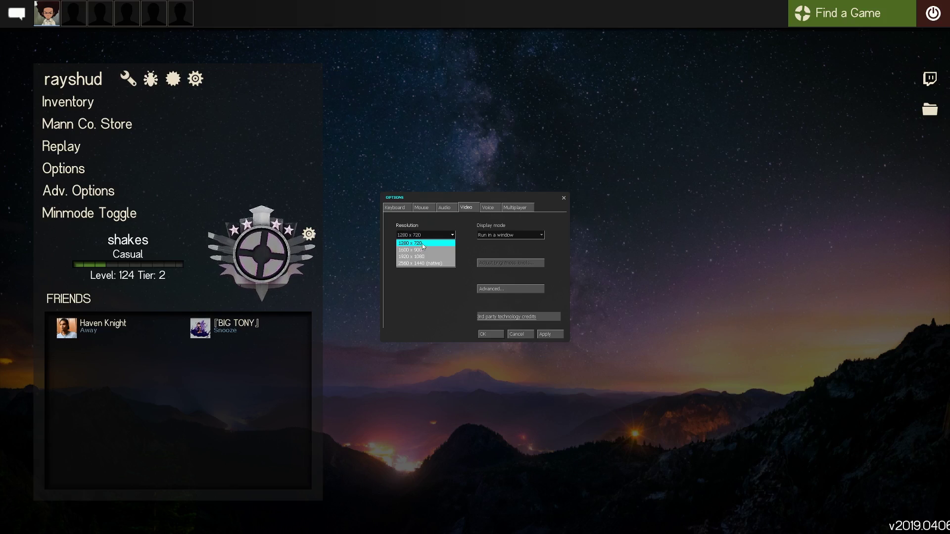
click(423, 263)
click(425, 264)
click(420, 270)
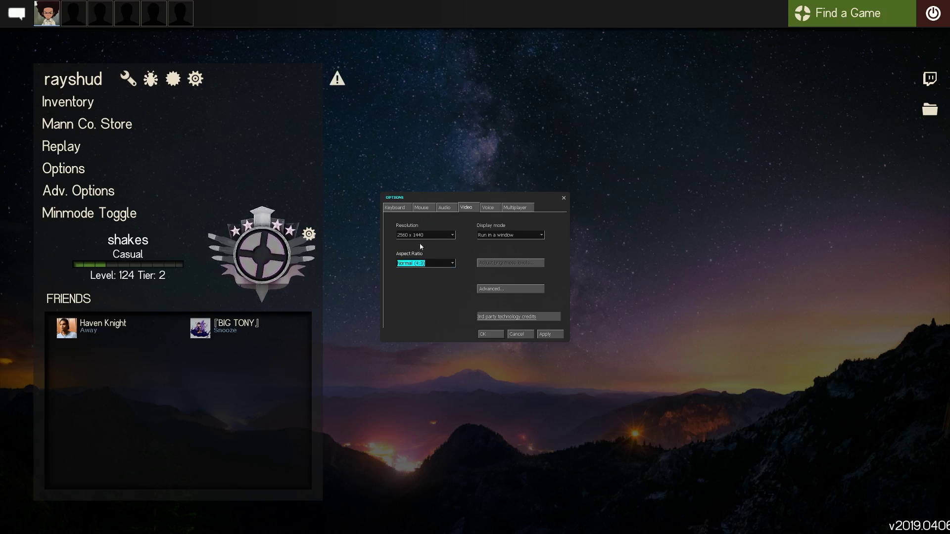
Step: Set the resolution to 640 x 480
click(427, 239)
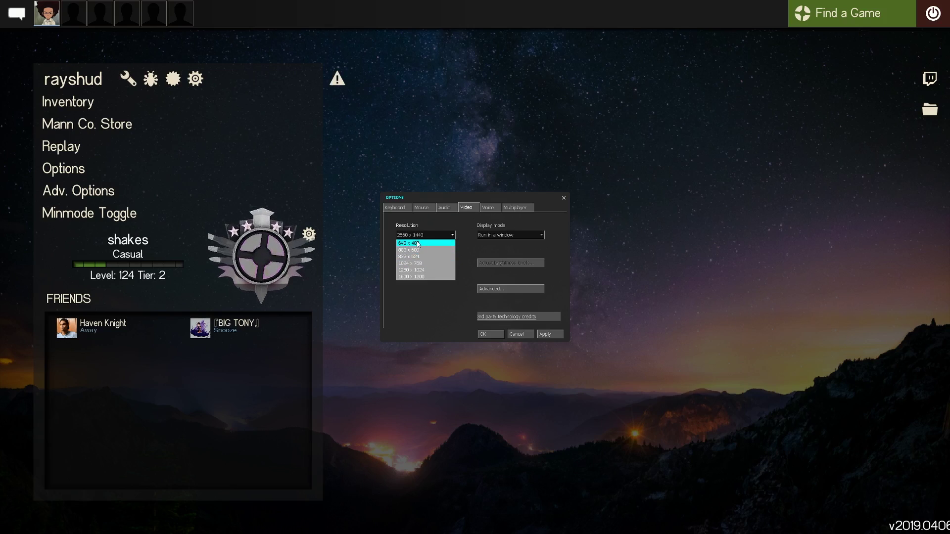
click(428, 238)
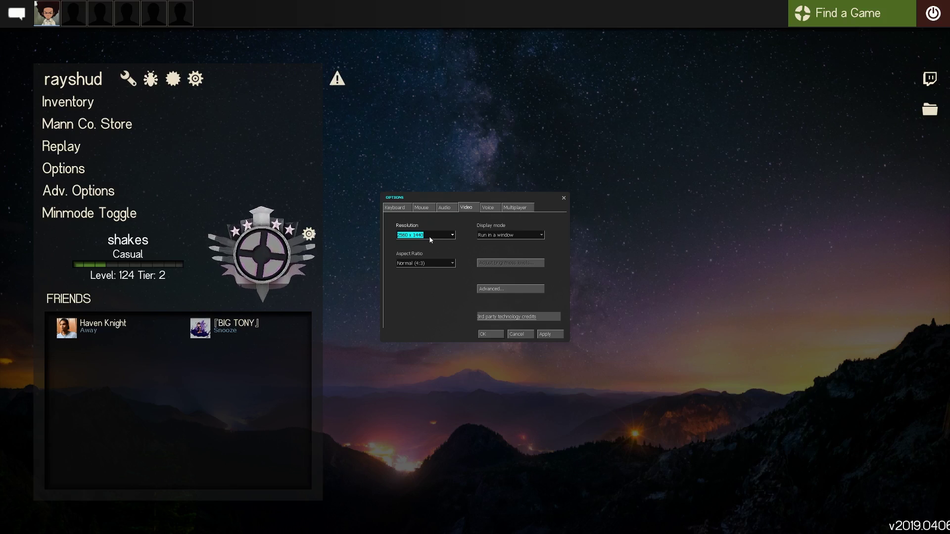
click(429, 239)
click(424, 242)
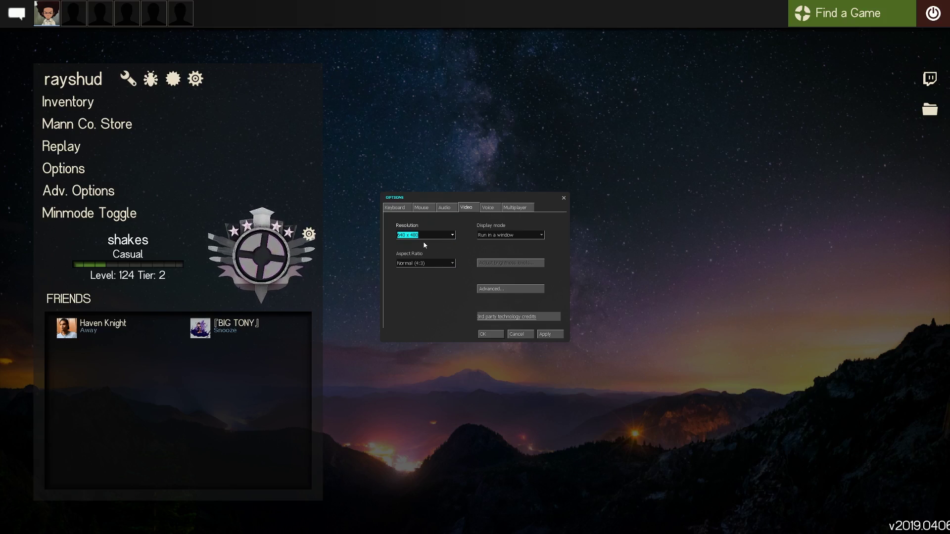
click(443, 261)
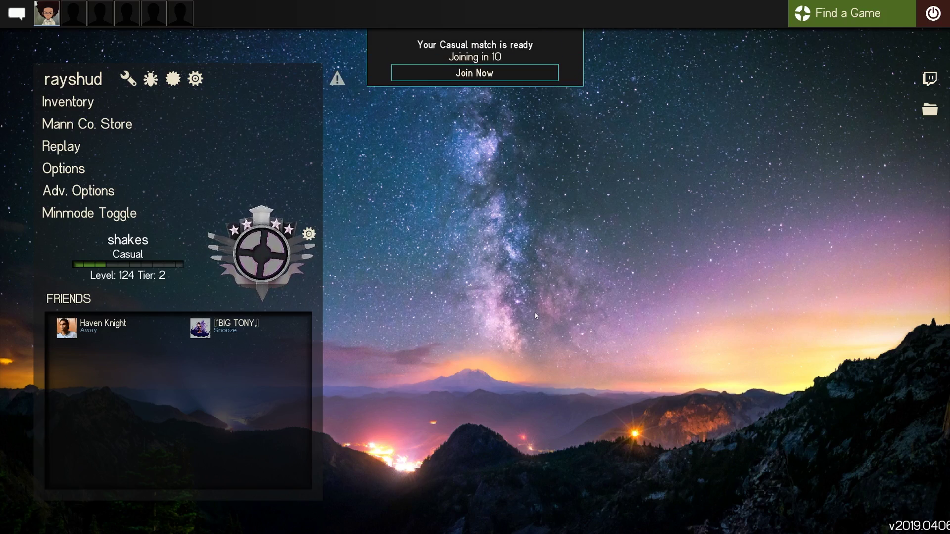
Step: Join the Casual match on Upward, walk out of the shed and switch to the scattergun
click(530, 78)
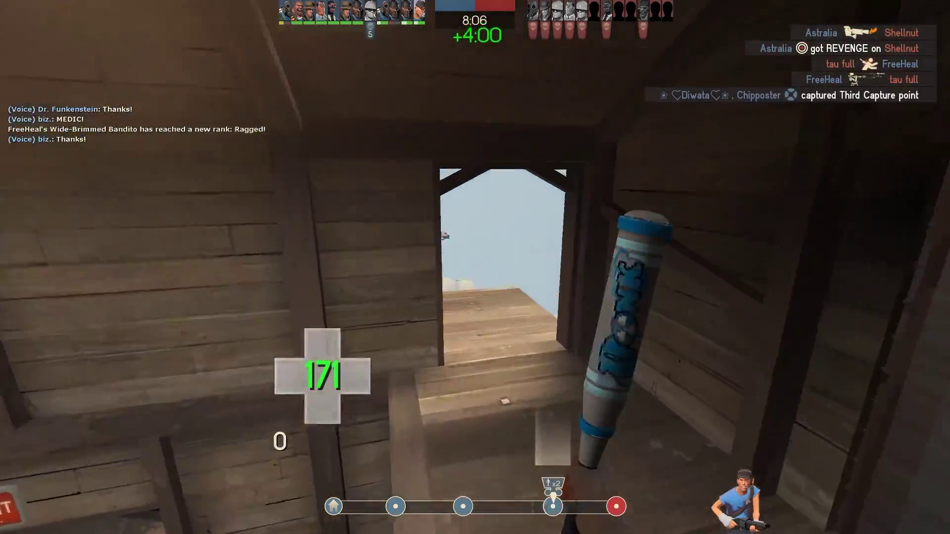
key(w)
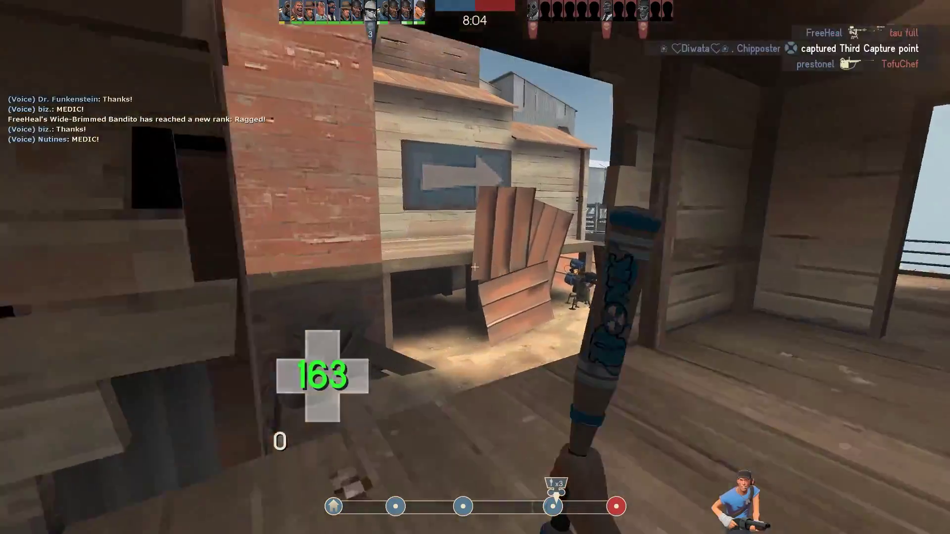
key(w)
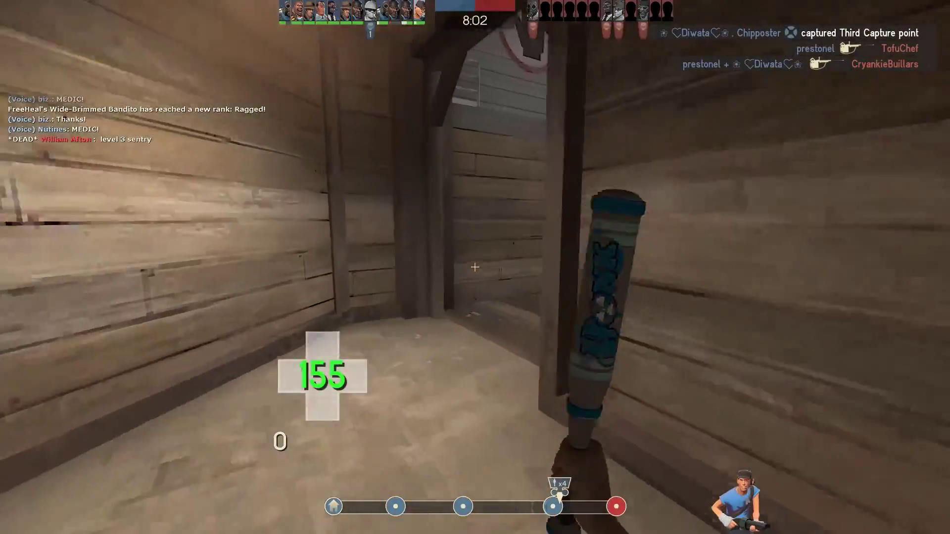
key(w)
key(1)
Step: Fire the scattergun repeatedly while moving up the stairs
click(475, 267)
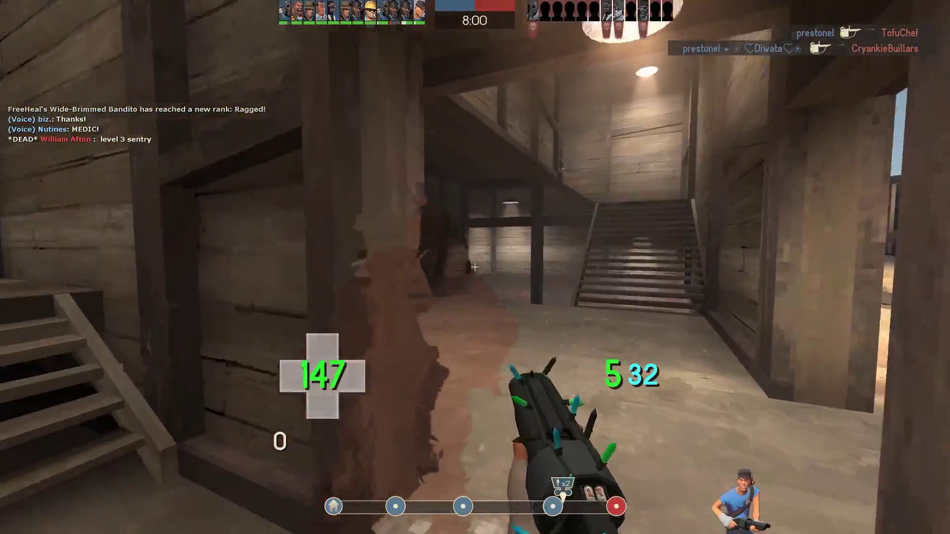
key(w)
click(474, 267)
click(475, 267)
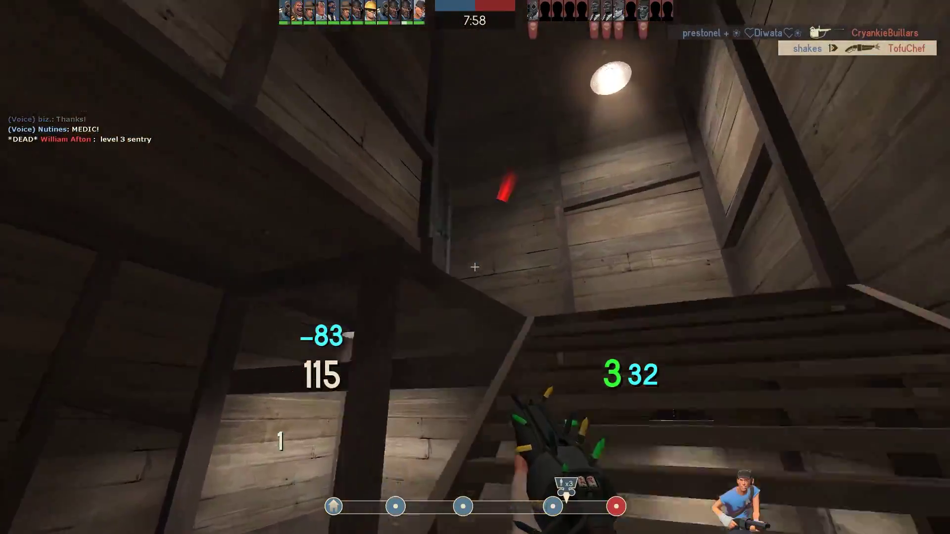
key(w)
click(474, 267)
click(475, 267)
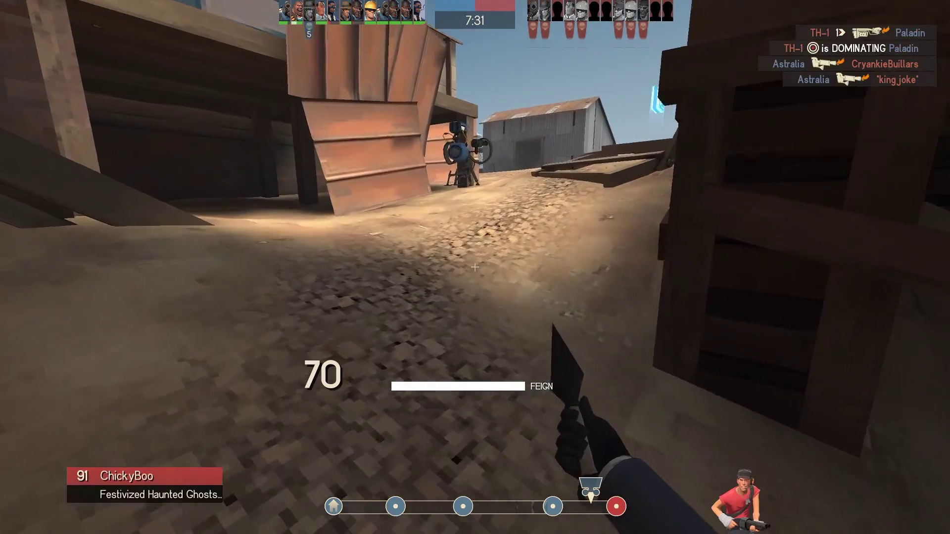
Step: Bring up the developer console over the pause menu with the ` key
key(grave)
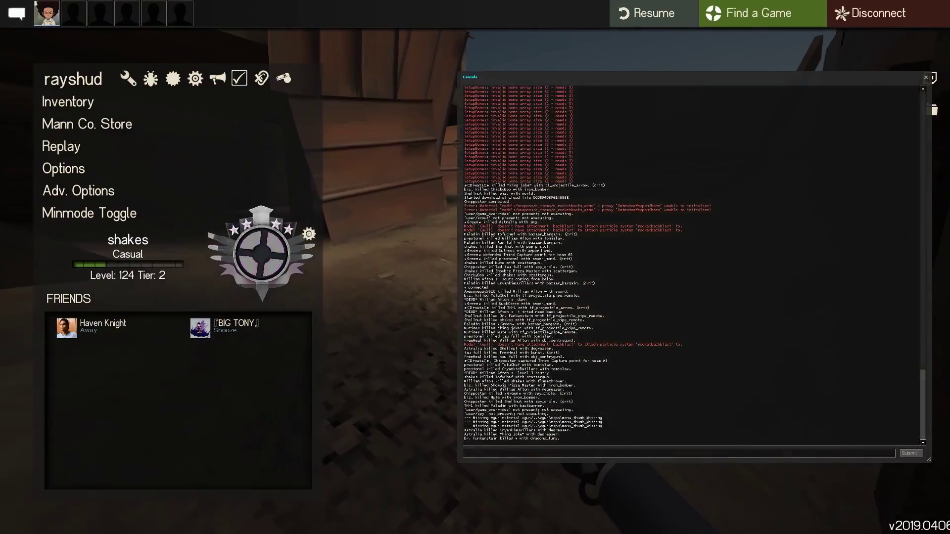